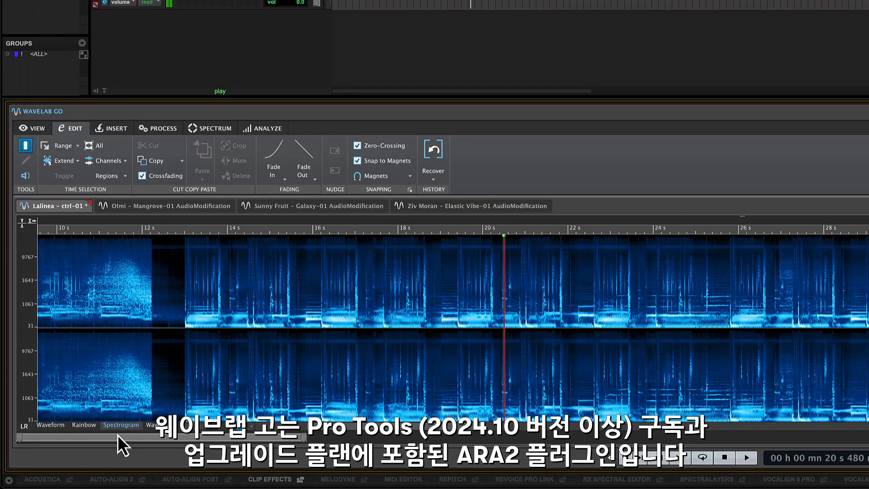
- Check the WaveLab ARA plugin assigned to the track's clip and close the selector
click(52, 427)
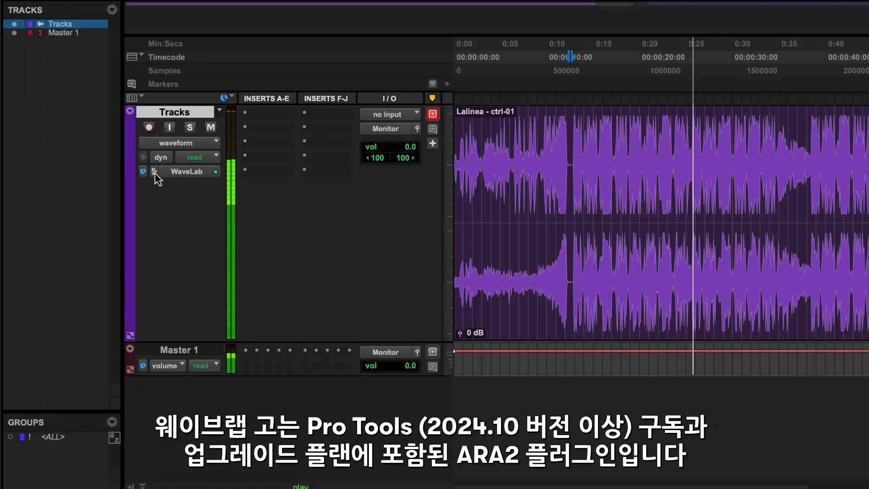
click(154, 173)
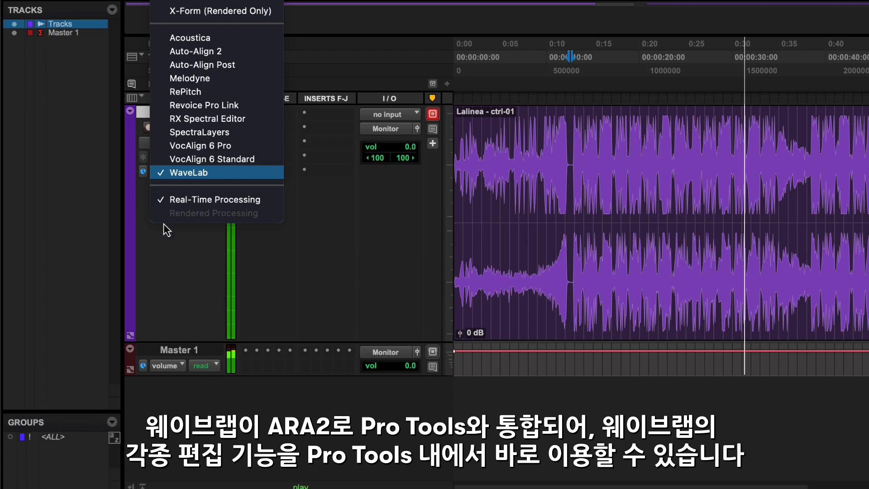
click(167, 235)
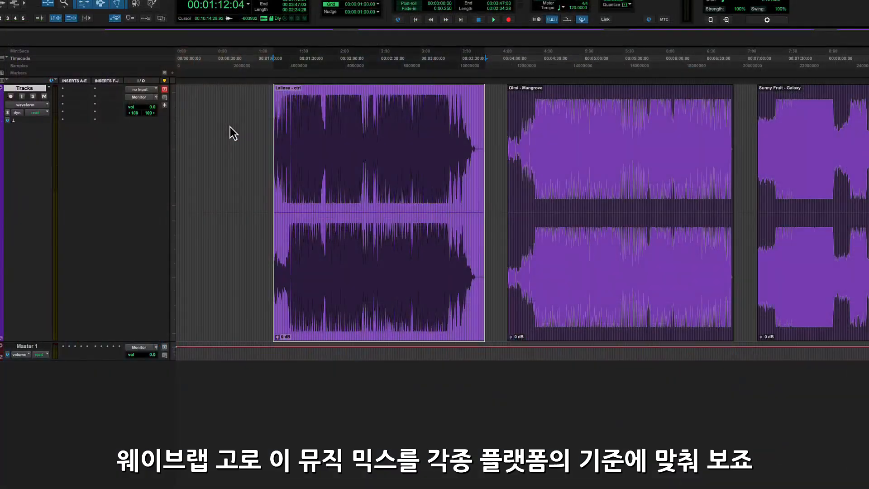
- Open the Lalinea clip in the WaveLab editor
click(229, 131)
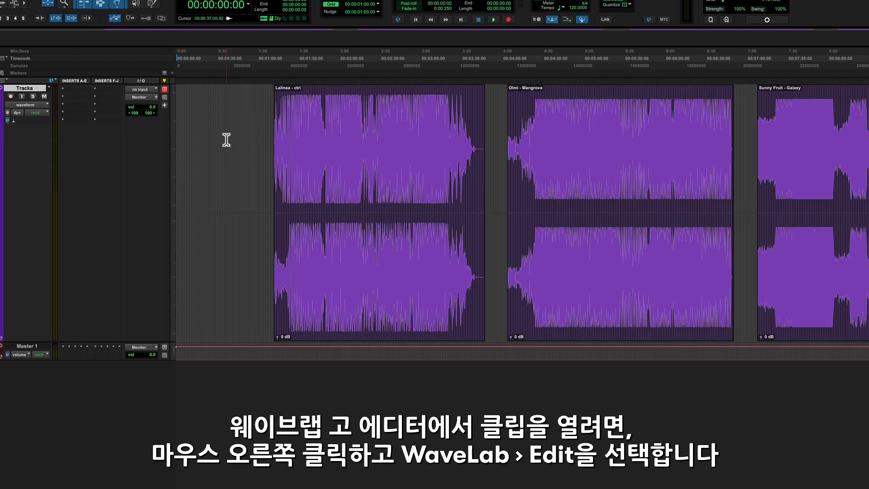
click(335, 252)
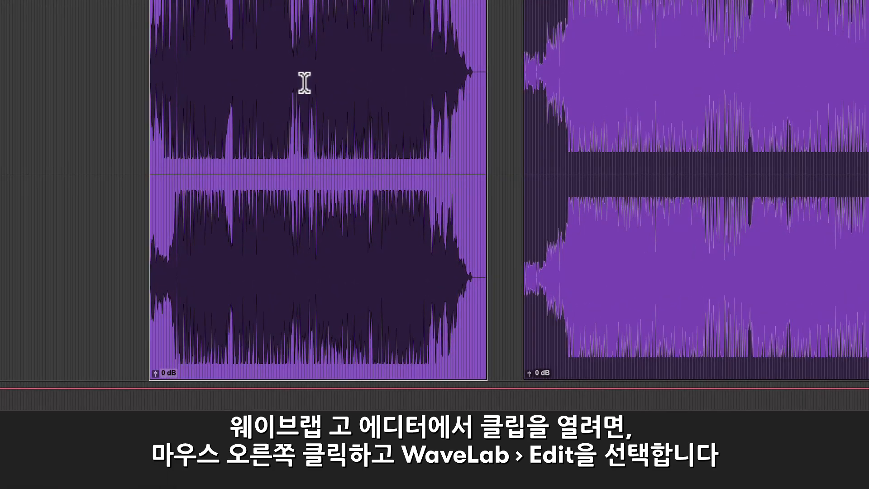
right_click(304, 81)
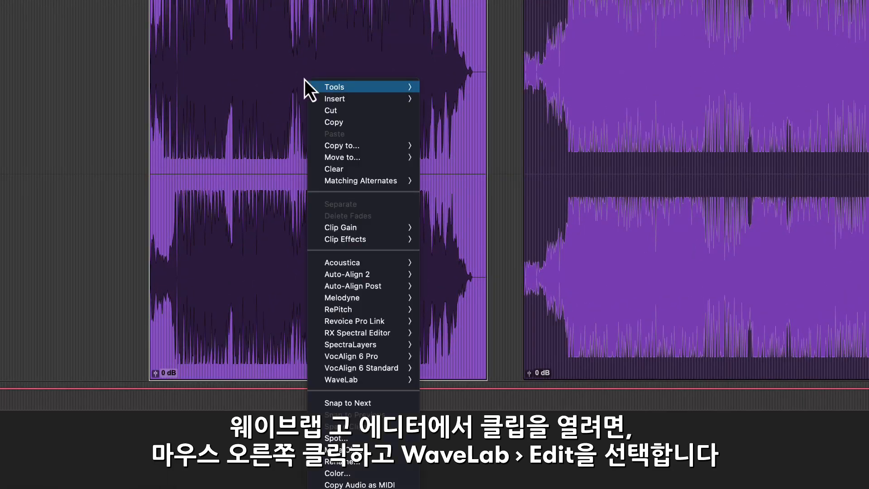
mouse_move(407, 380)
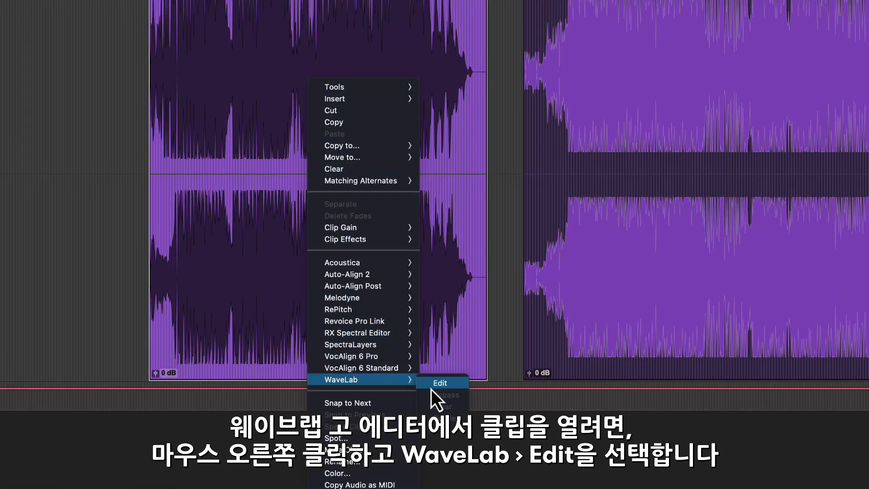
click(430, 388)
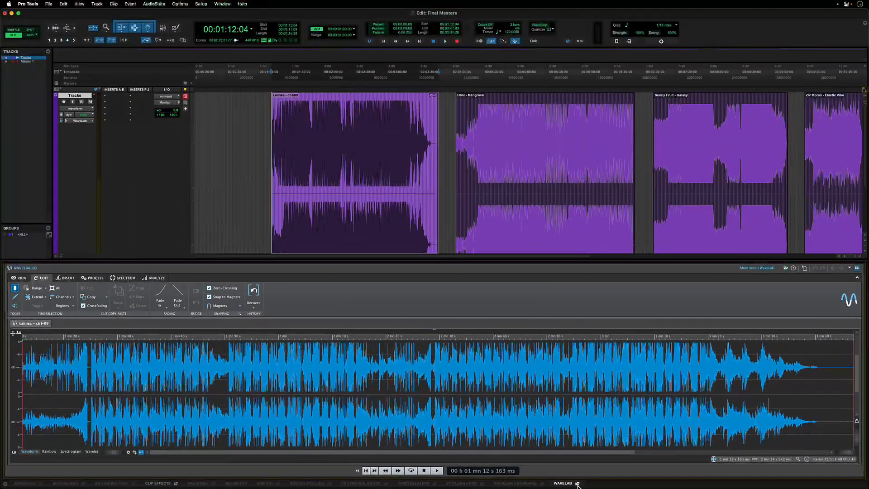
- Dock the WaveLab panel beneath the edit window and zoom into the clip's waveform
click(577, 483)
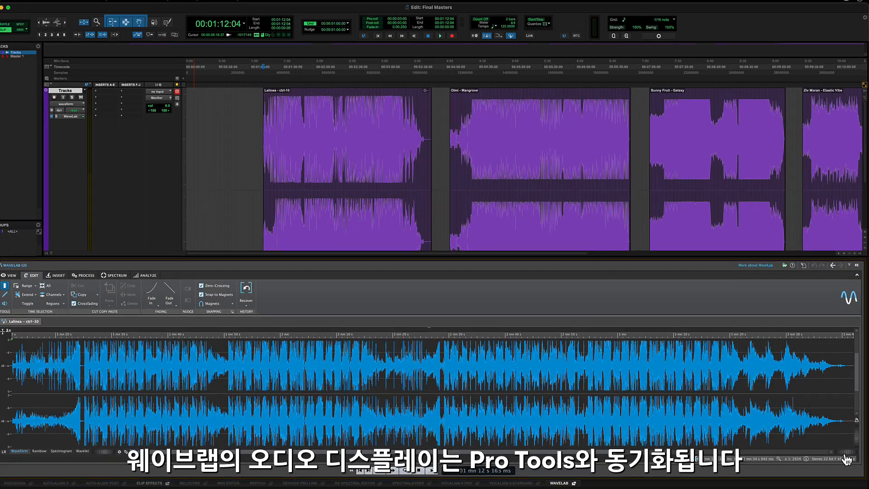
drag(844, 454, 854, 454)
drag(835, 409, 843, 410)
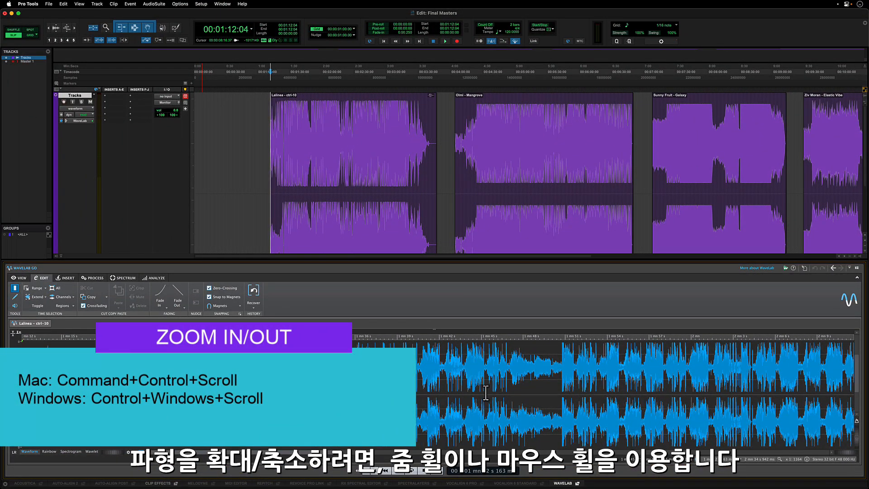
scroll(485, 392, up, 5)
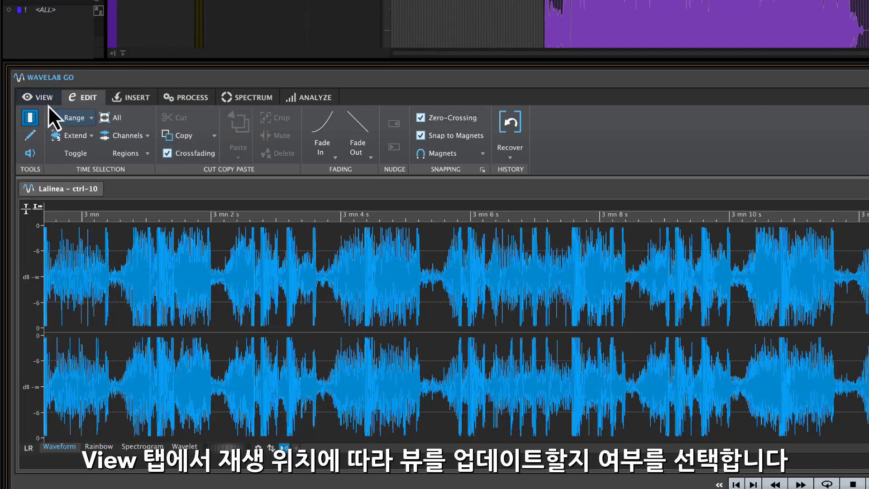
- Play the clip from several timeline positions to check that the WaveLab view follows the playback cursor
click(46, 101)
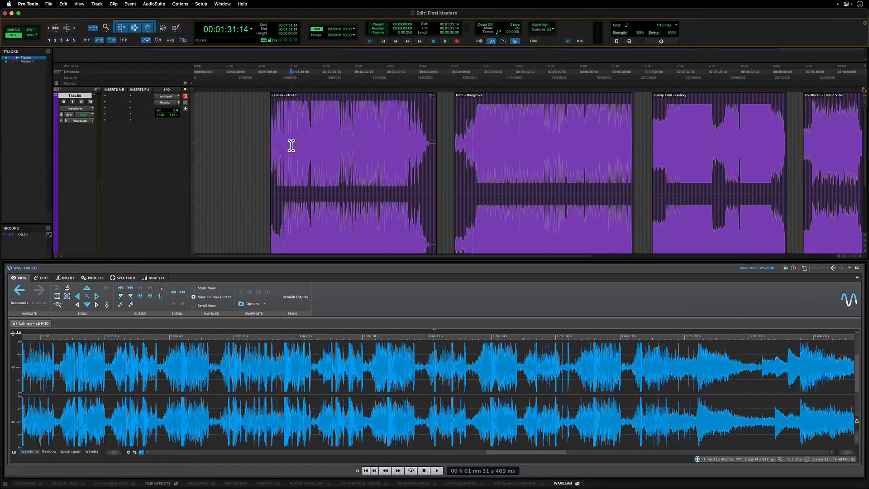
key(space)
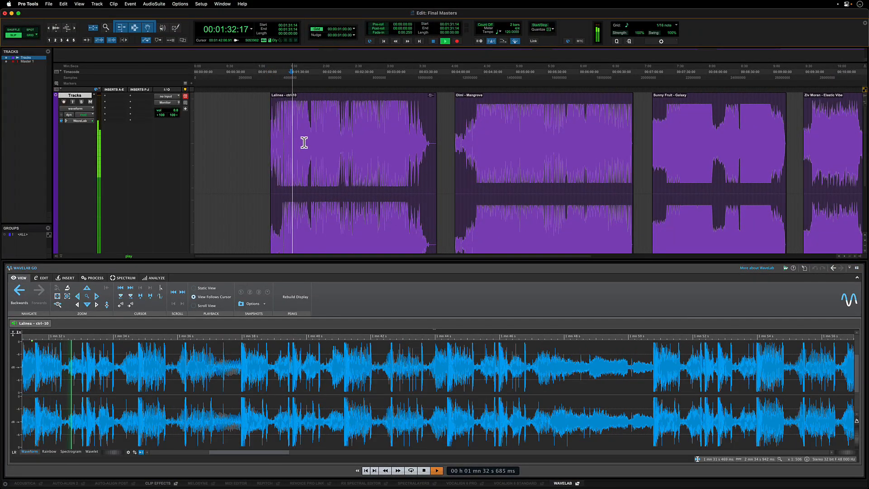
click(358, 136)
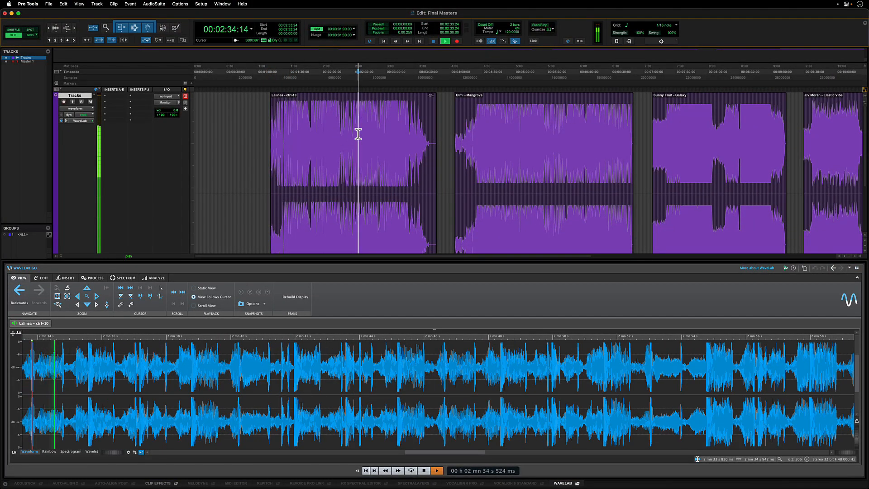
click(391, 132)
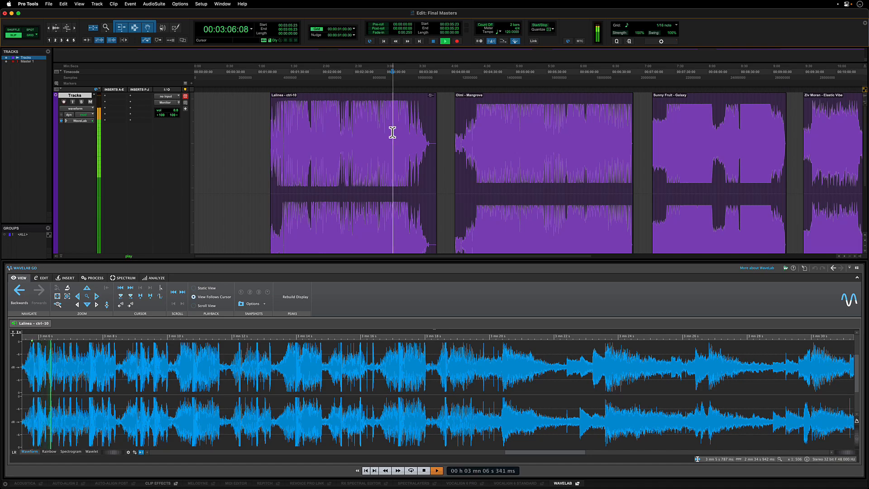
key(space)
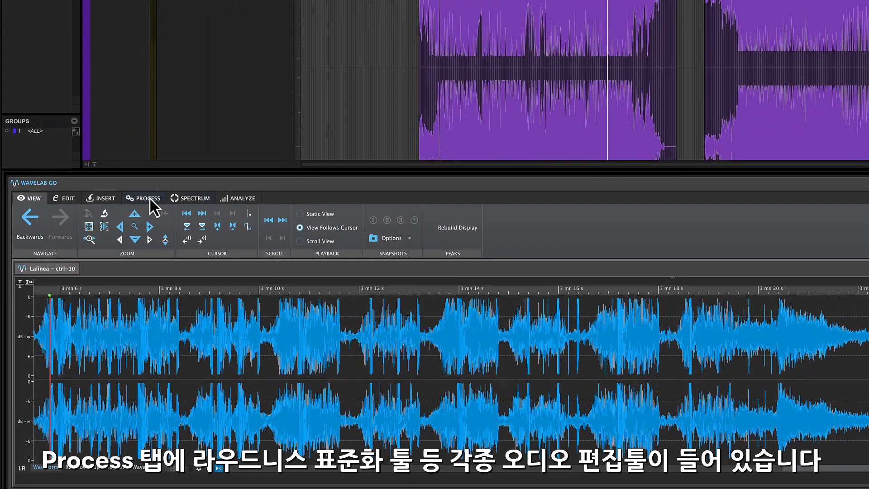
- Open the Loudness Normalizer from the processing tools and close it again
click(138, 213)
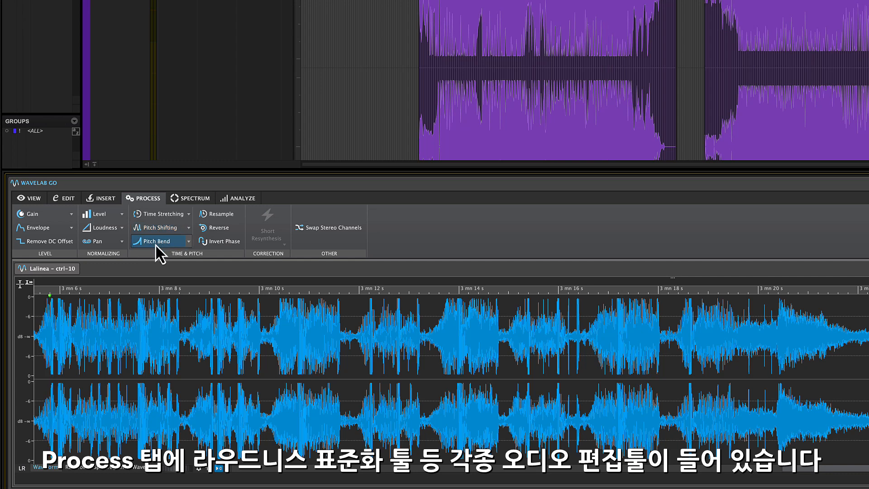
click(102, 231)
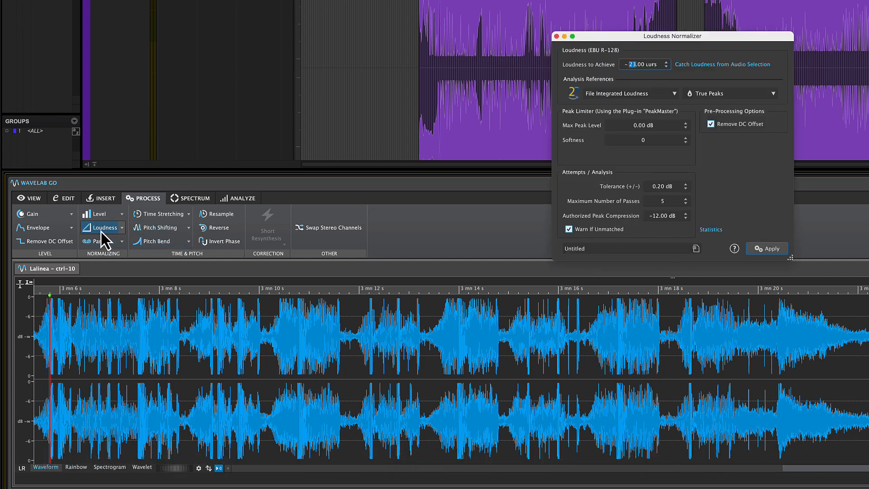
click(101, 232)
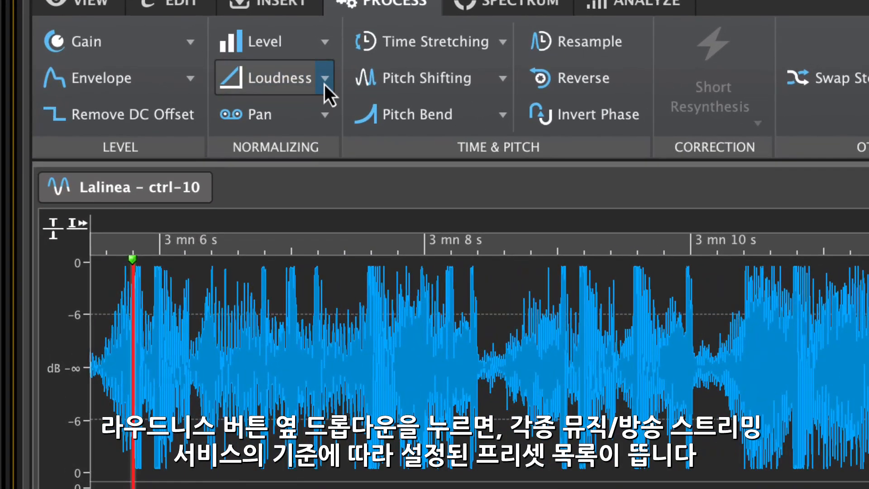
- Apply the Broadcast Recommendations (EBU R-128) loudness preset to the clip
click(249, 134)
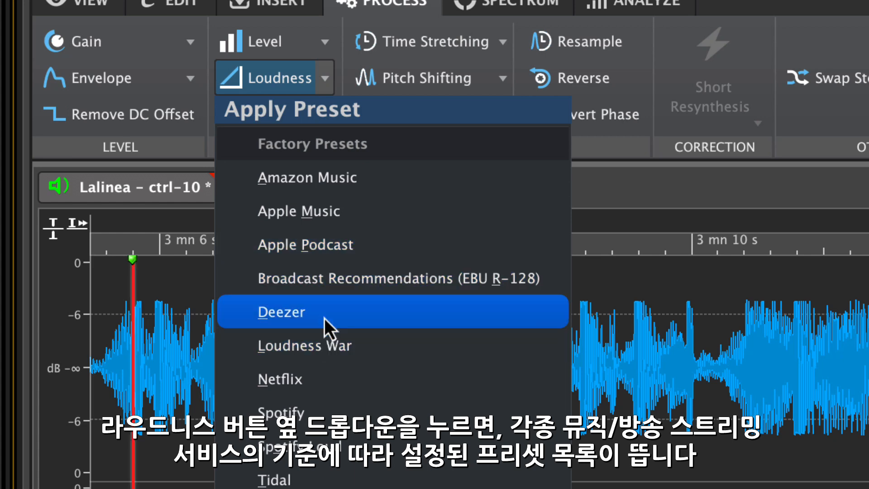
click(327, 283)
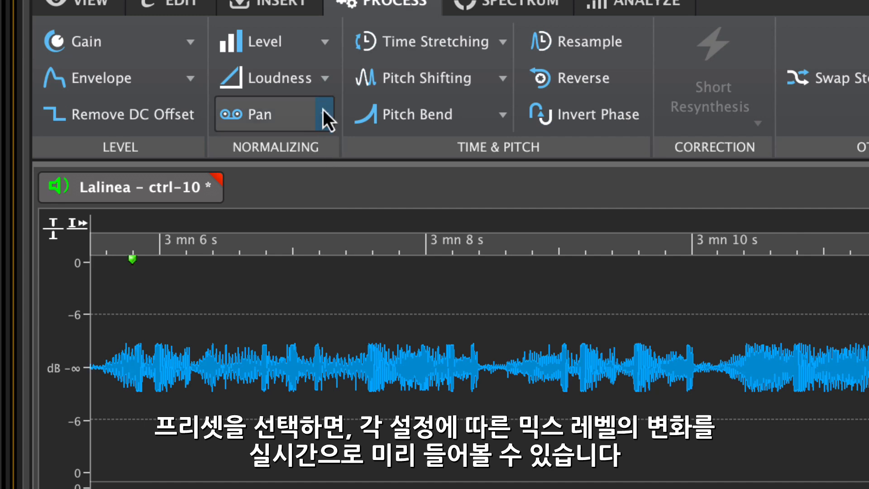
- Apply the Apple Music loudness preset to the clip
click(326, 86)
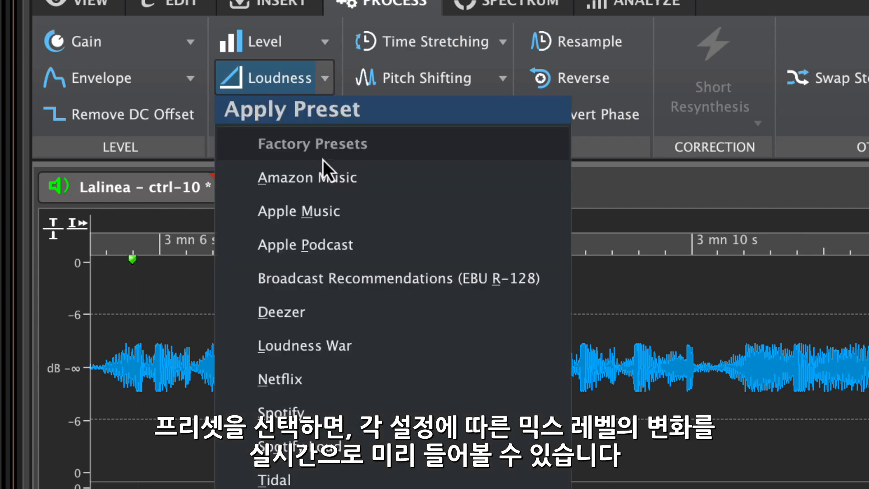
click(321, 209)
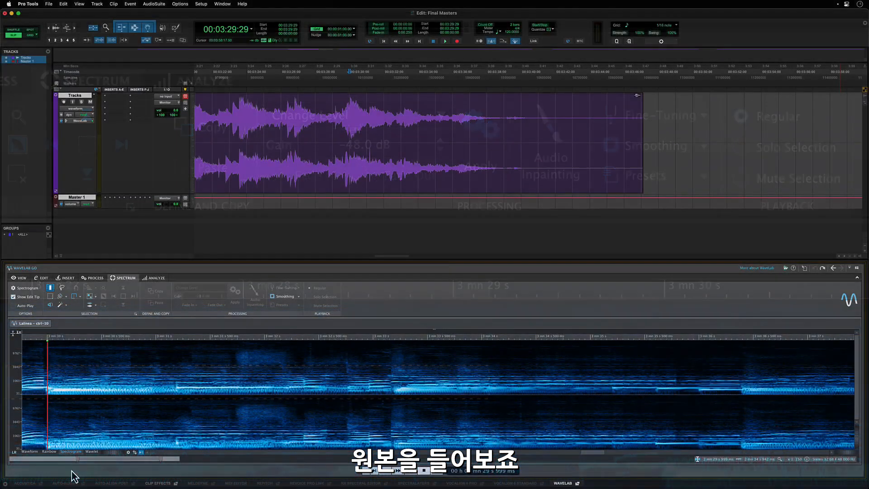
- Play back the end of the clip to hear the original spectrum
key(space)
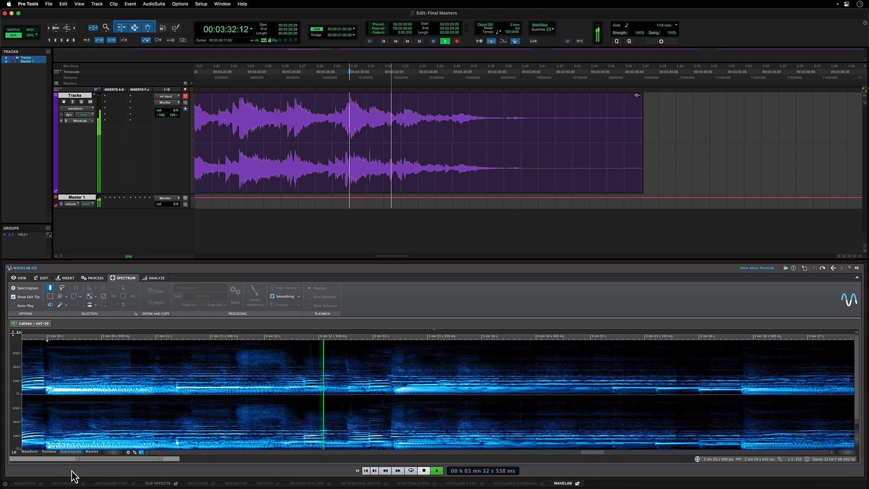
key(space)
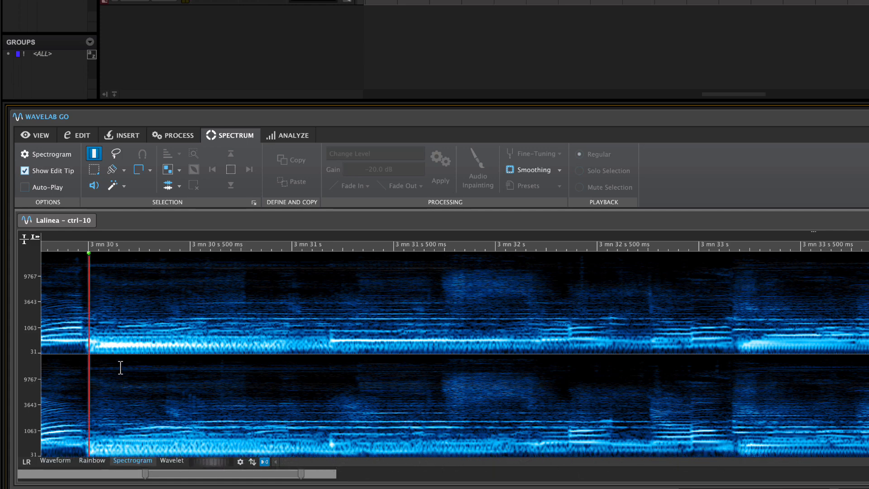
- With the Brush tool, paint a selection over the high-frequency band between about 3 mn 31.5 s and 3 mn 32 s
click(114, 171)
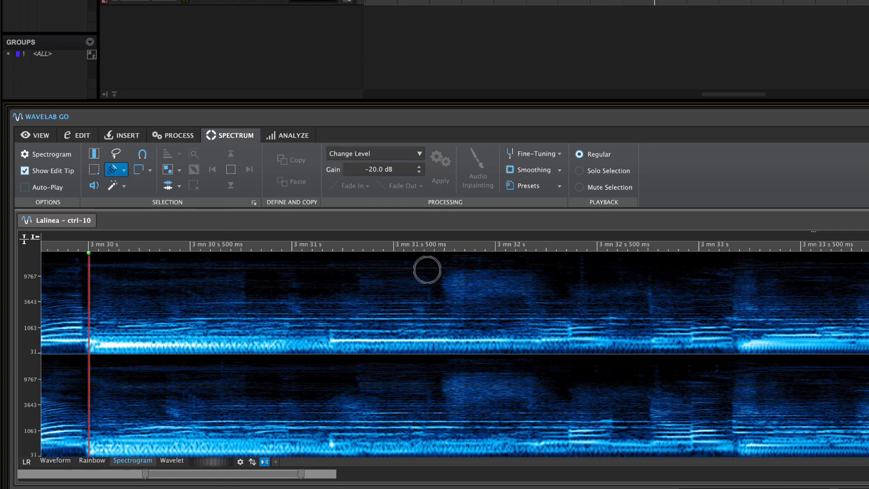
drag(448, 282, 516, 282)
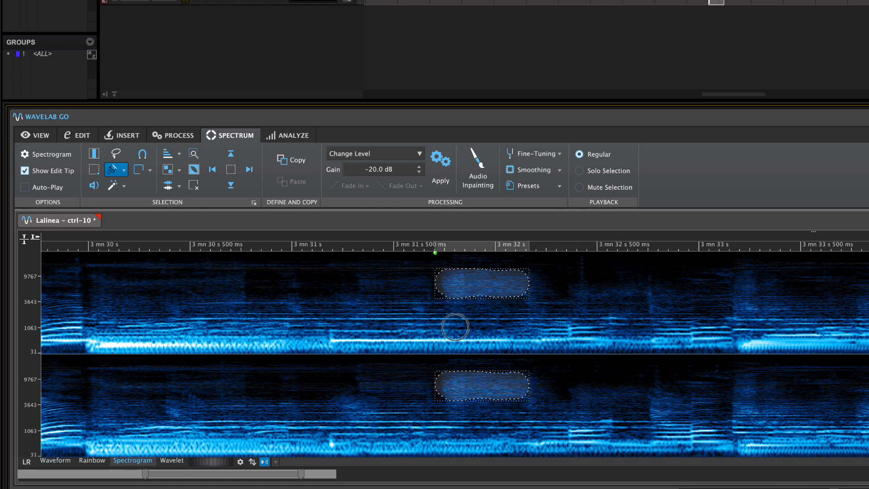
- Apply the -20 dB Change Level processing to the brush selection
key(space)
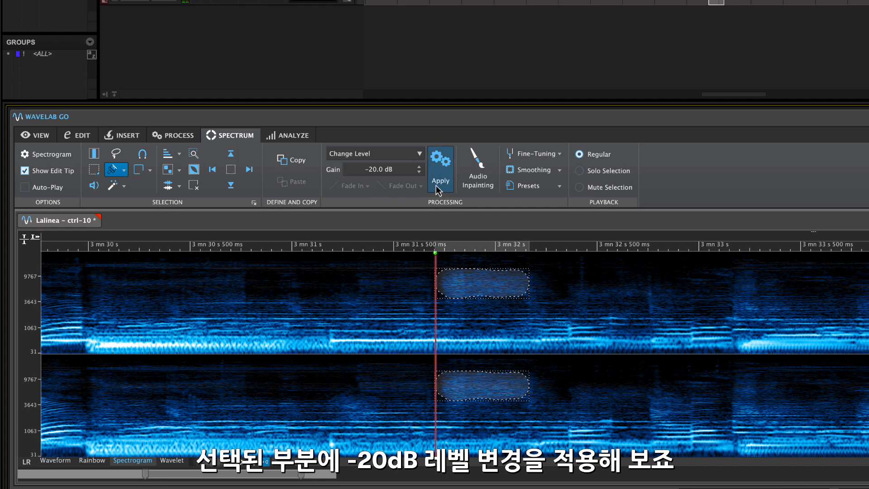
click(441, 170)
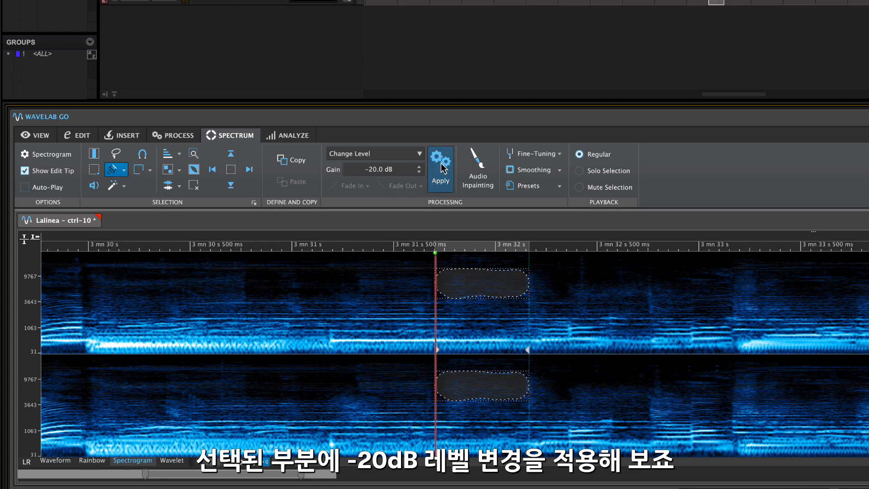
- Play back the processed passage from just before the edited region
click(256, 243)
click(256, 242)
key(space)
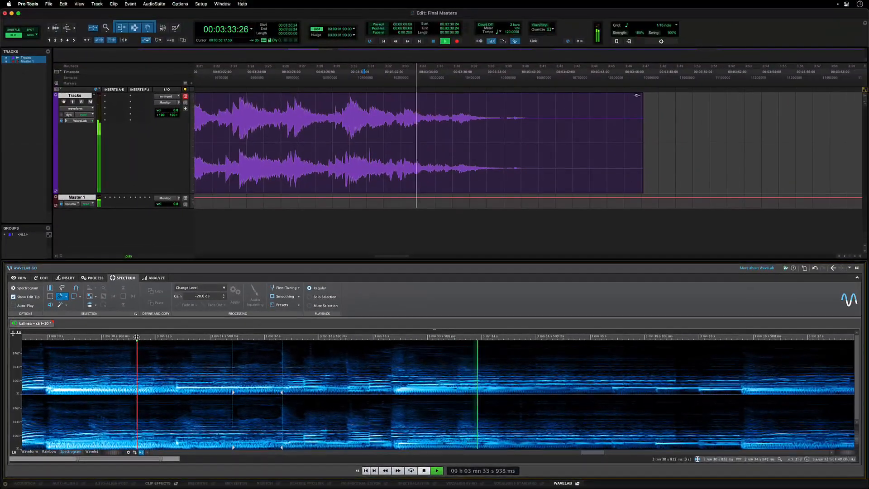
key(space)
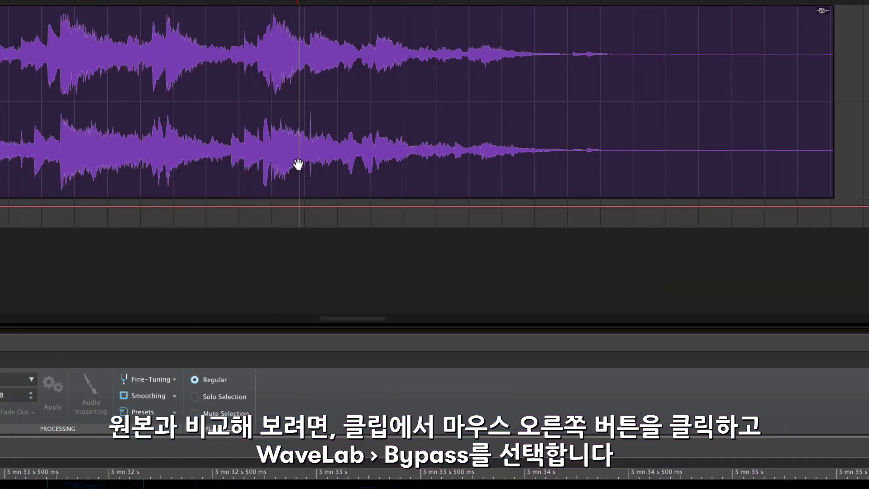
- Bypass the WaveLab processing on the clip and play it back to compare with the original
right_click(317, 152)
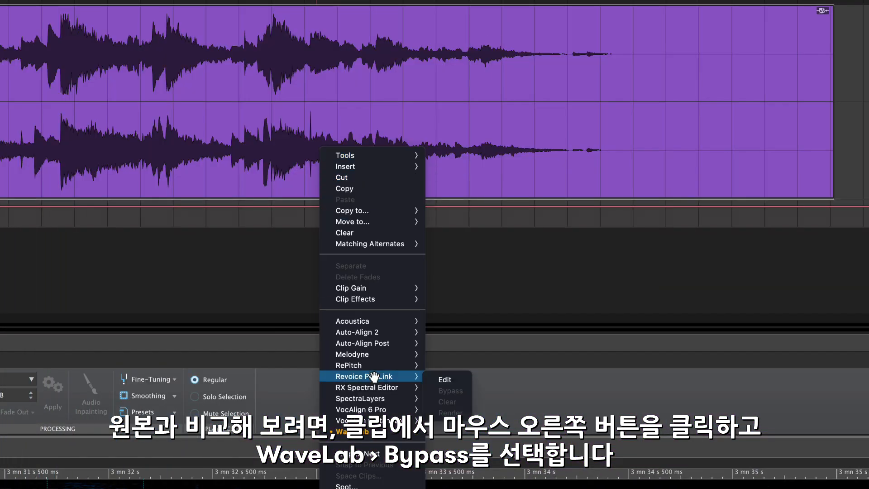
mouse_move(379, 432)
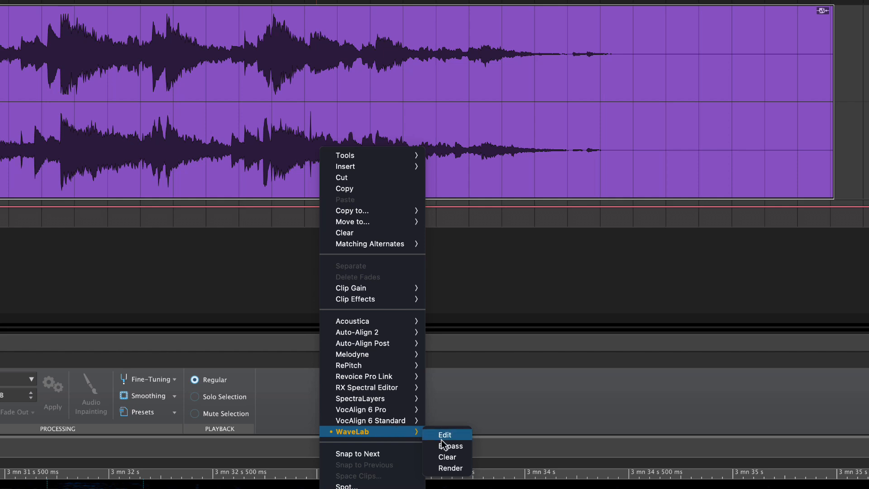
click(445, 448)
click(300, 39)
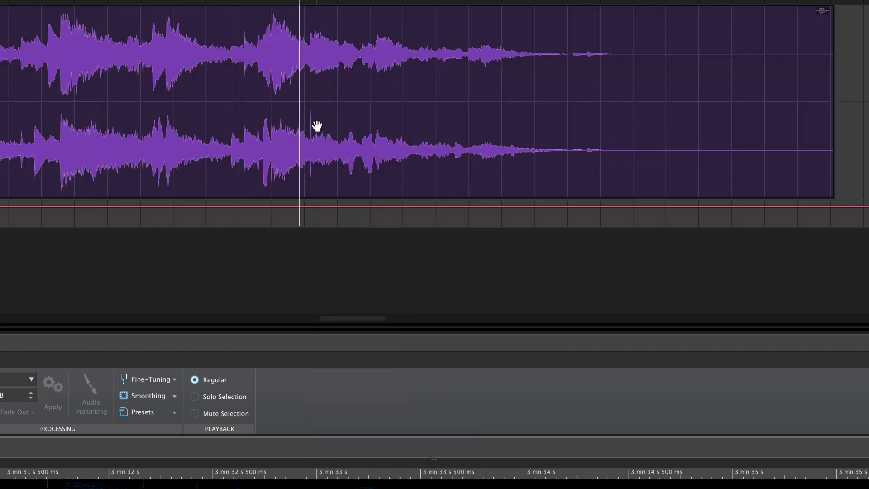
key(space)
- Unbypass the WaveLab processing on the edited clip
right_click(340, 108)
mouse_move(420, 389)
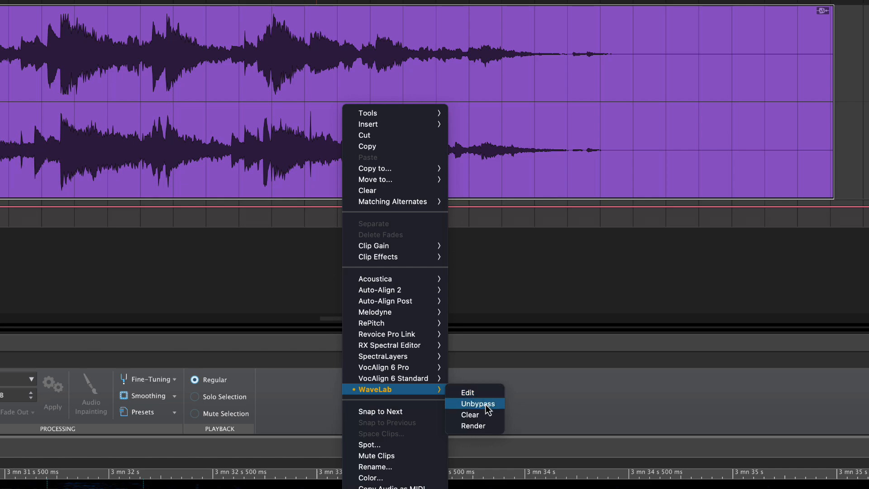
click(485, 403)
click(291, 34)
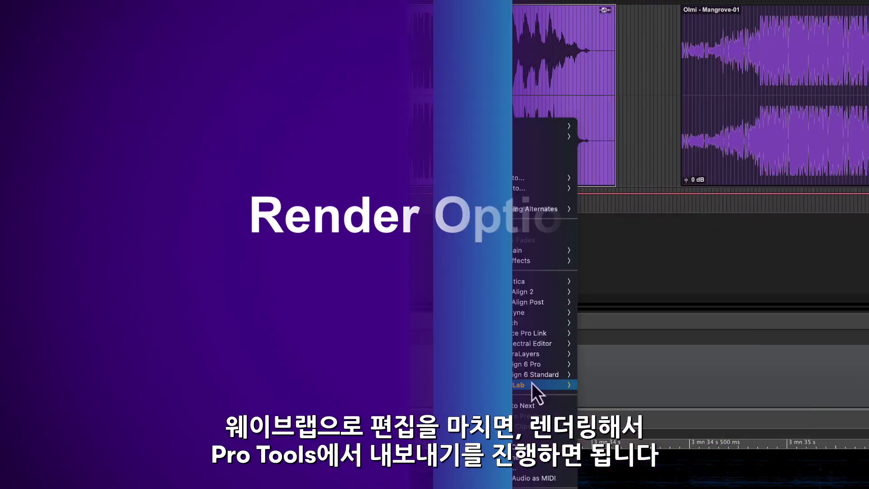
- Select the Olmi – Mangrove-01 and Sunny Fruit – Galaxy-01 clips to view each in the WaveLab editor
mouse_move(571, 386)
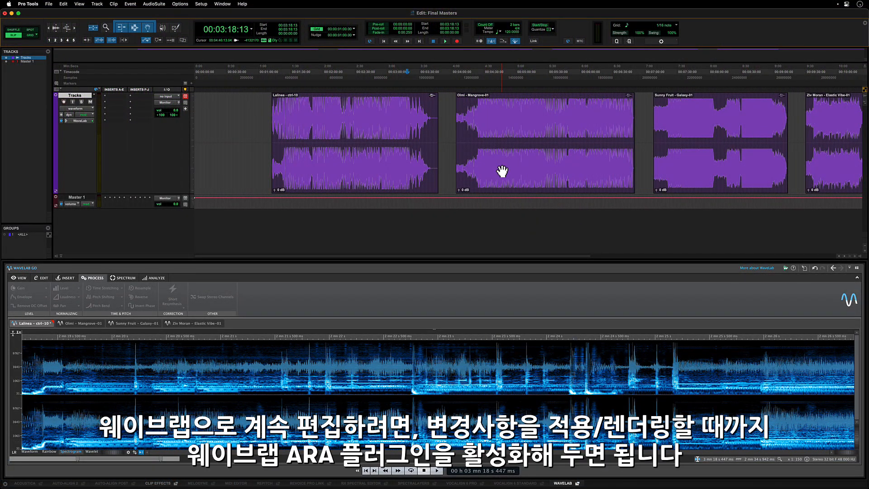
click(502, 171)
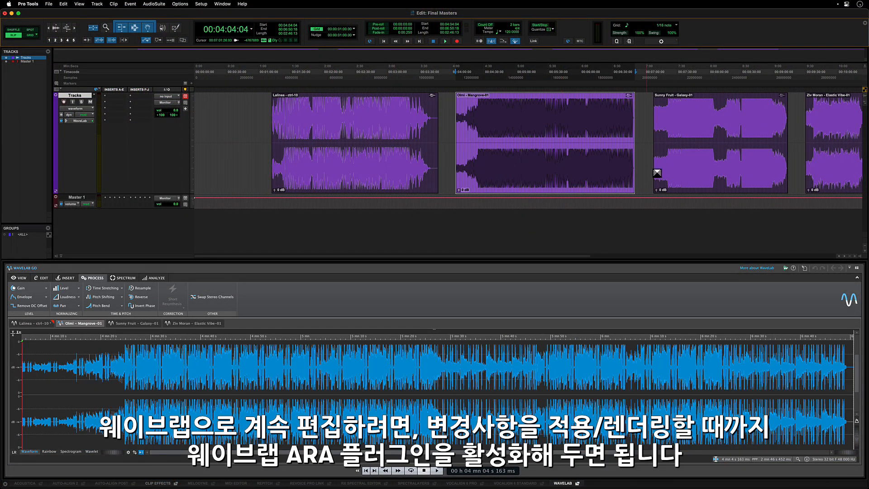
click(674, 176)
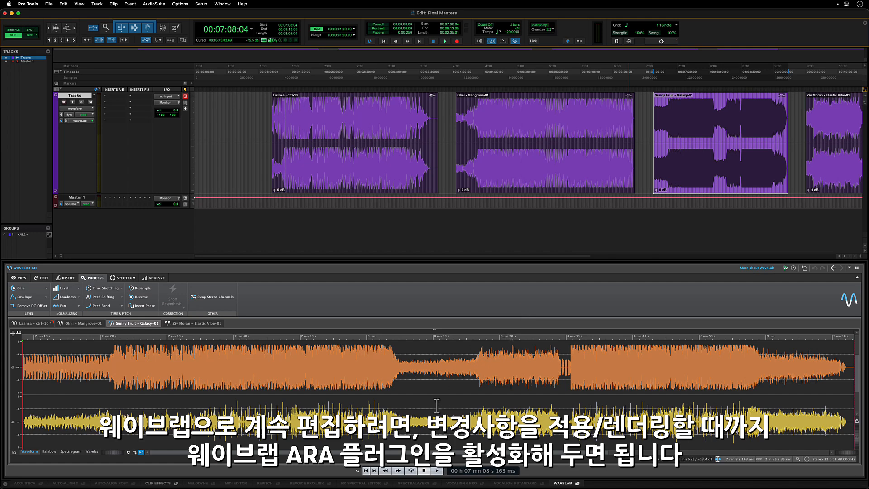
drag(408, 412, 439, 412)
drag(464, 441, 571, 441)
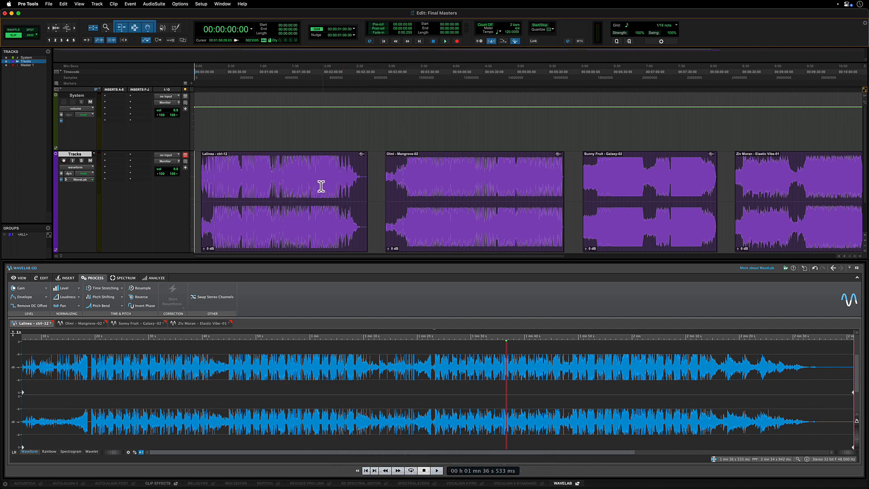
- Render the WaveLab processing of the Lalinea – ctrl-12 clip into a new clip
click(297, 227)
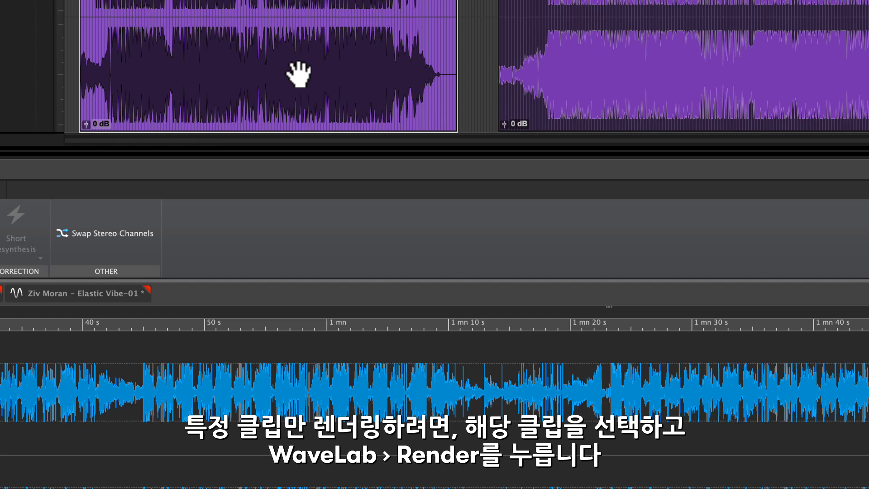
right_click(299, 63)
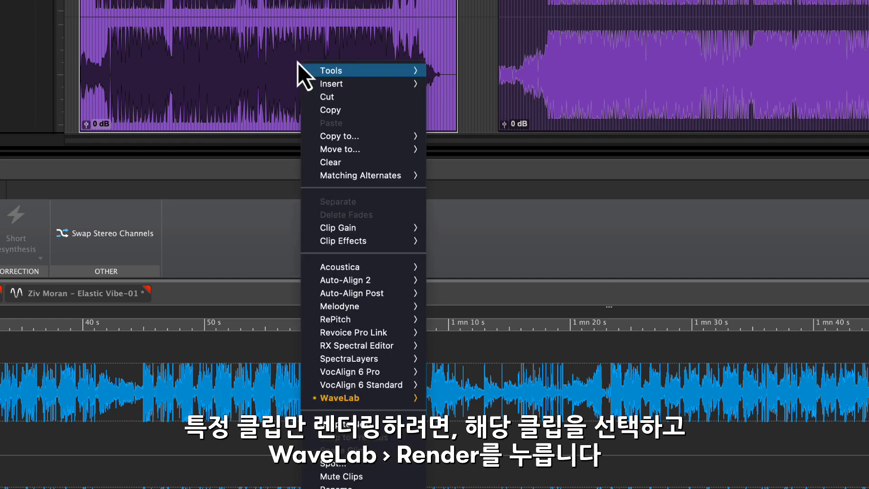
mouse_move(321, 397)
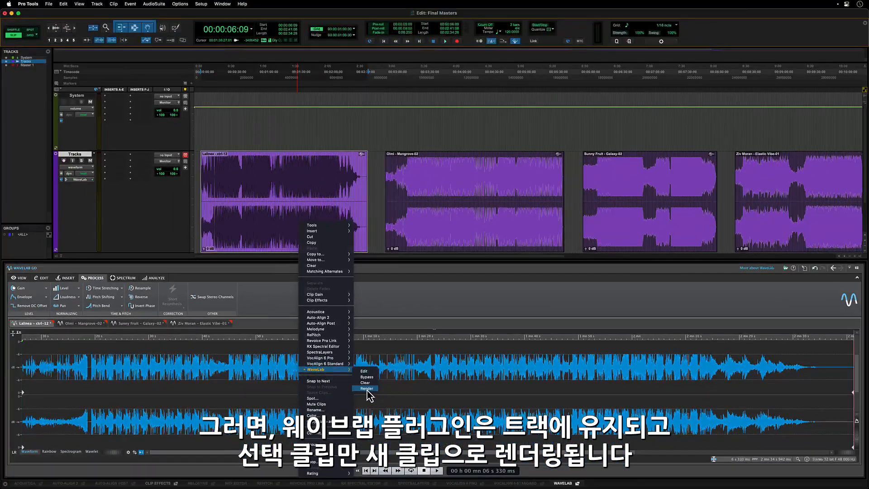
click(455, 441)
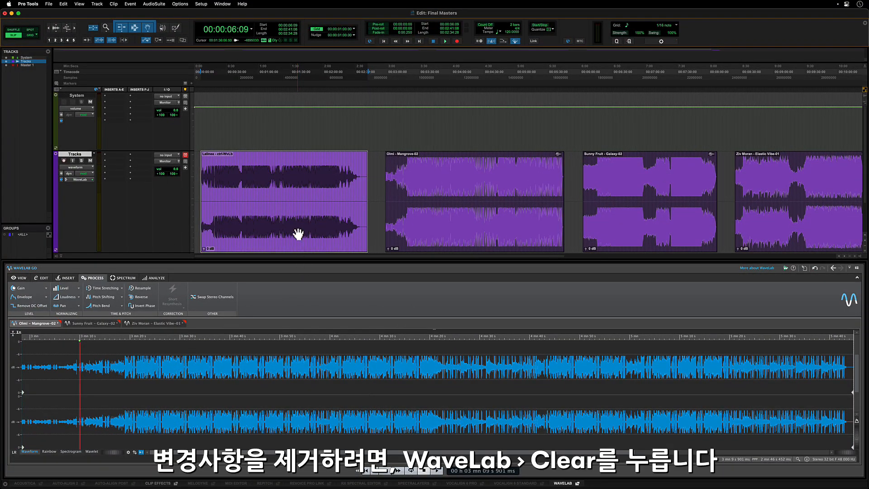
- Open the WaveLab clip options on the Olmi – Mangrove-02 clip and the track's ARA plugin slot
right_click(445, 225)
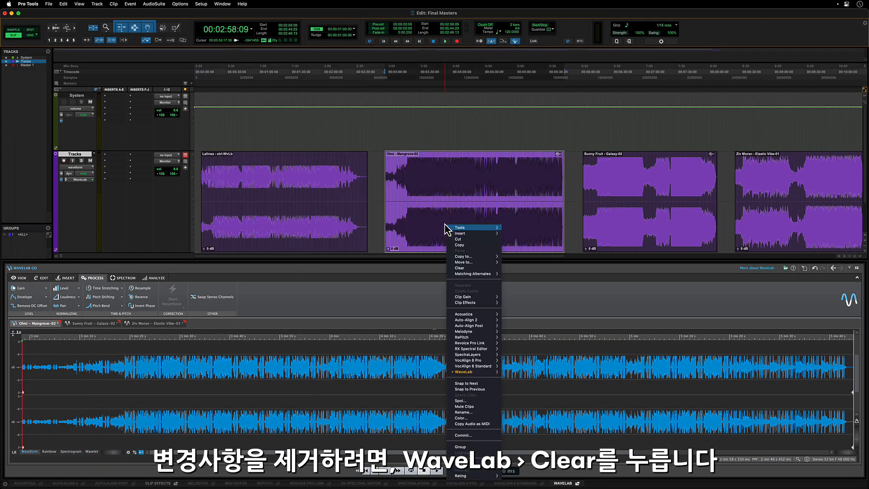
mouse_move(473, 371)
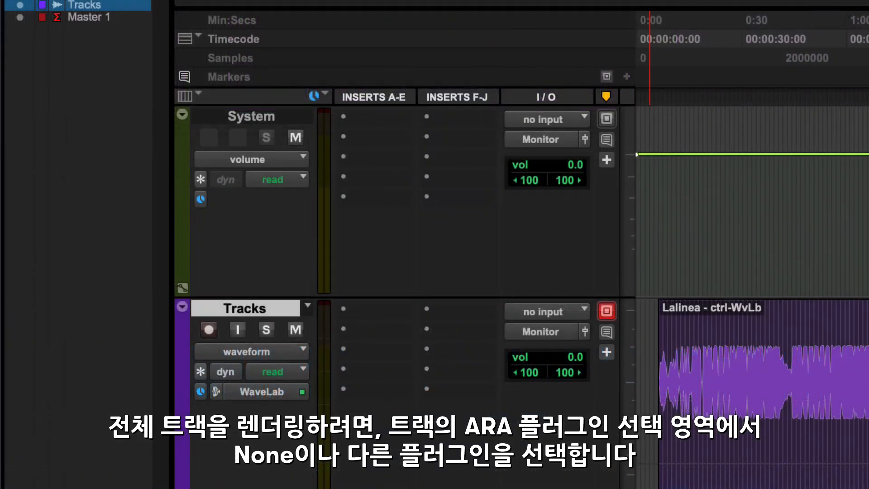
click(215, 397)
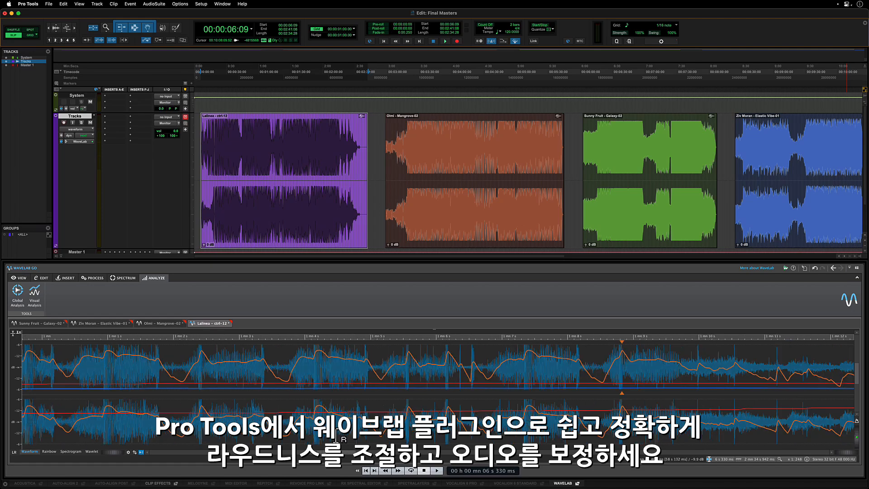
scroll(336, 439, down, 10)
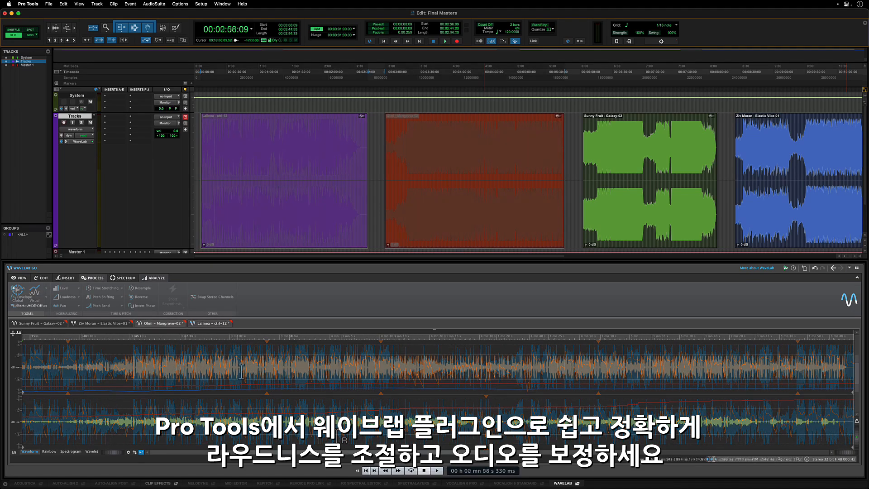
drag(241, 375, 455, 384)
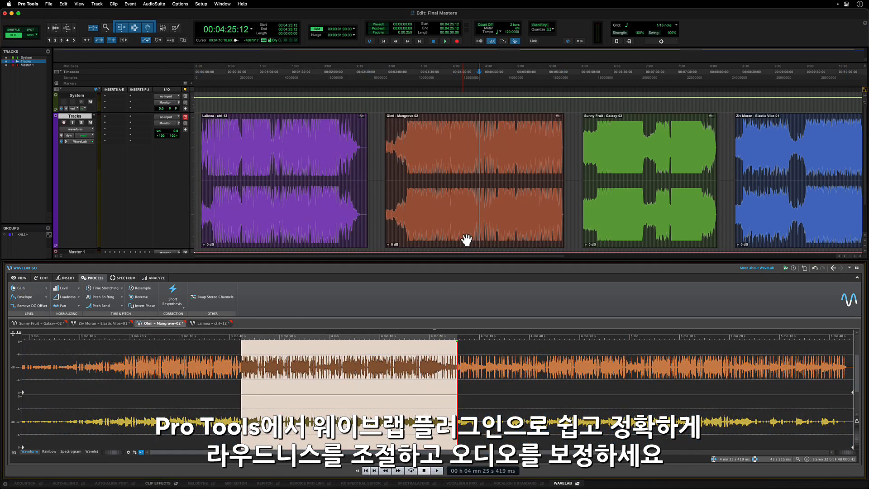
click(480, 214)
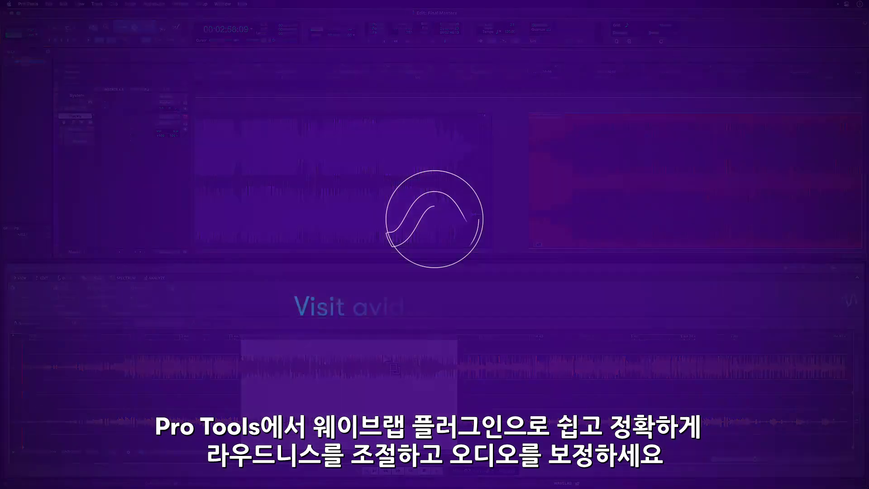